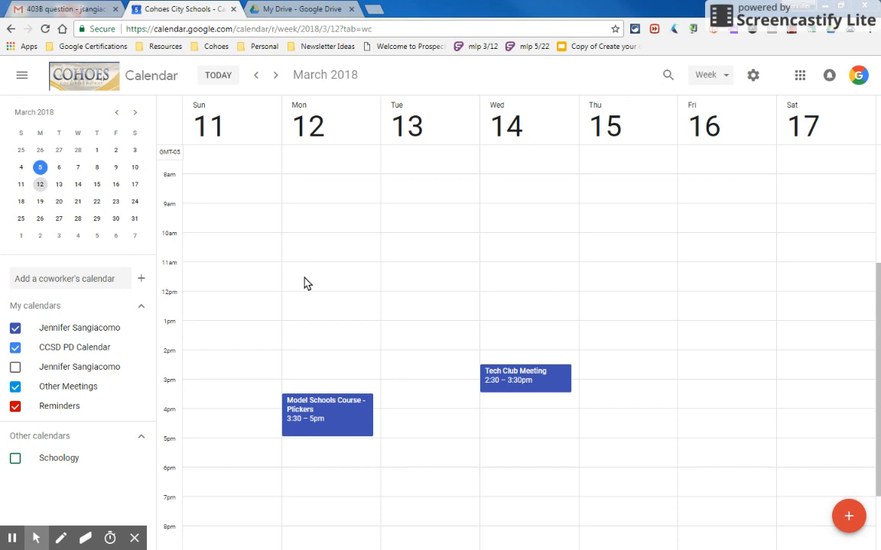
# - Start a full new event titled 'Social Studies Department Meeting'
pyautogui.click(305, 282)
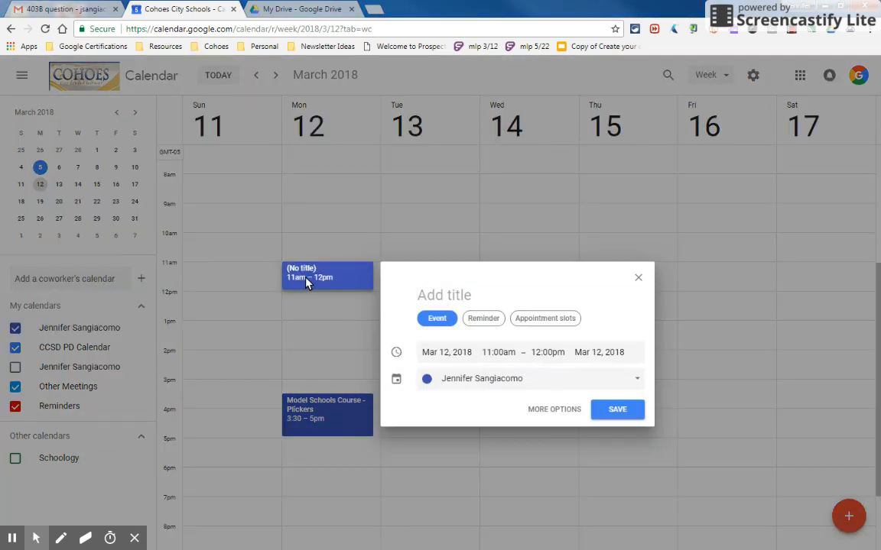
pyautogui.click(639, 275)
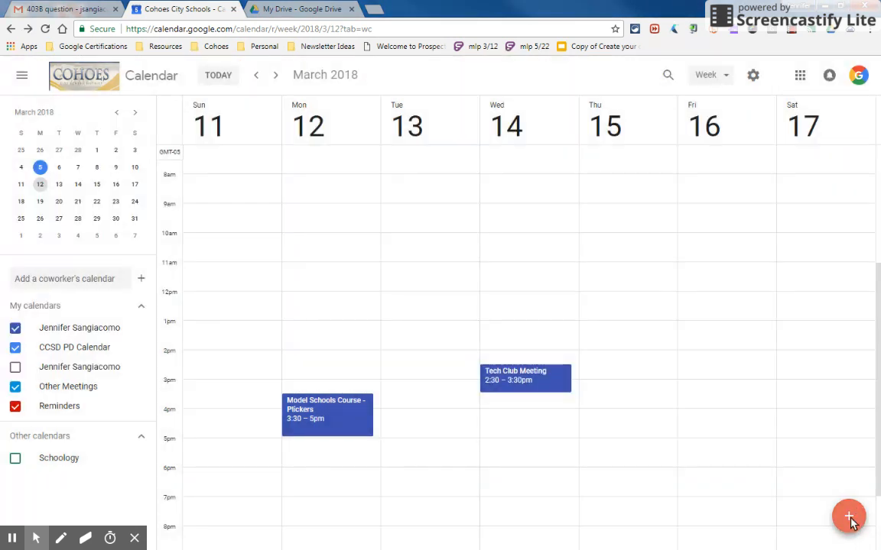
pyautogui.click(849, 518)
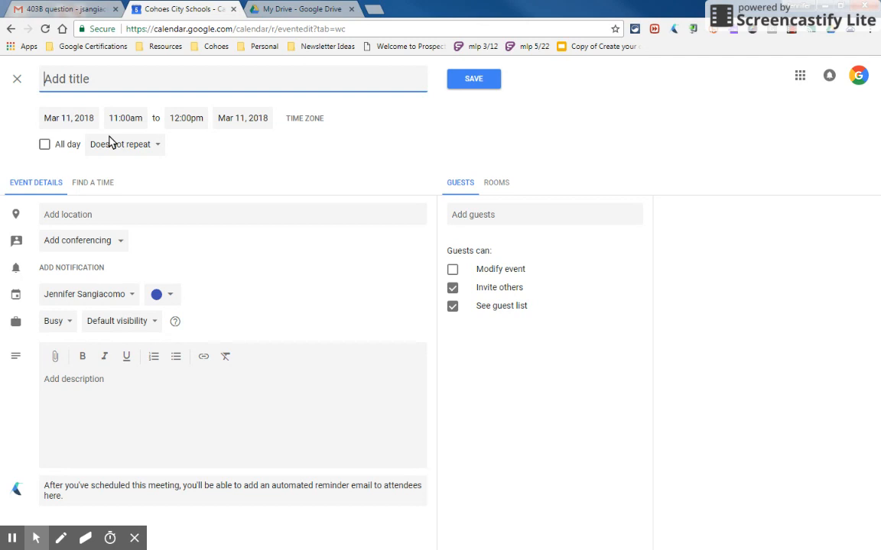
pyautogui.write('Social Studies Departmen')
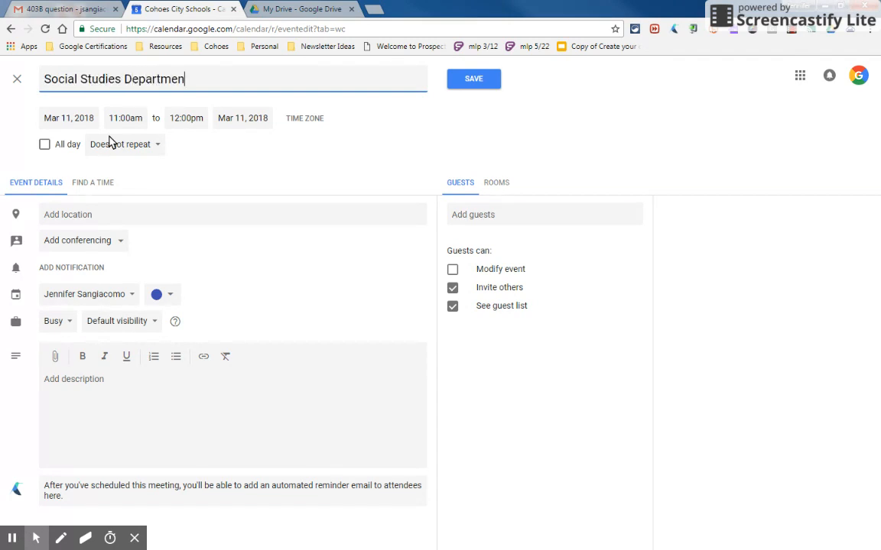
pyautogui.write('t Meeting')
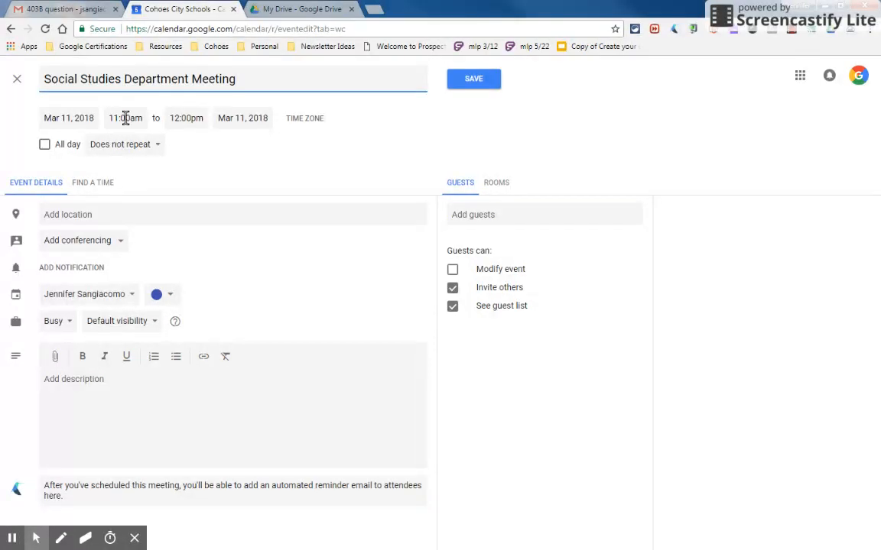
# - Schedule it for Mar 12, 2018, starting at 2:30pm and ending at 3:30pm
pyautogui.click(124, 118)
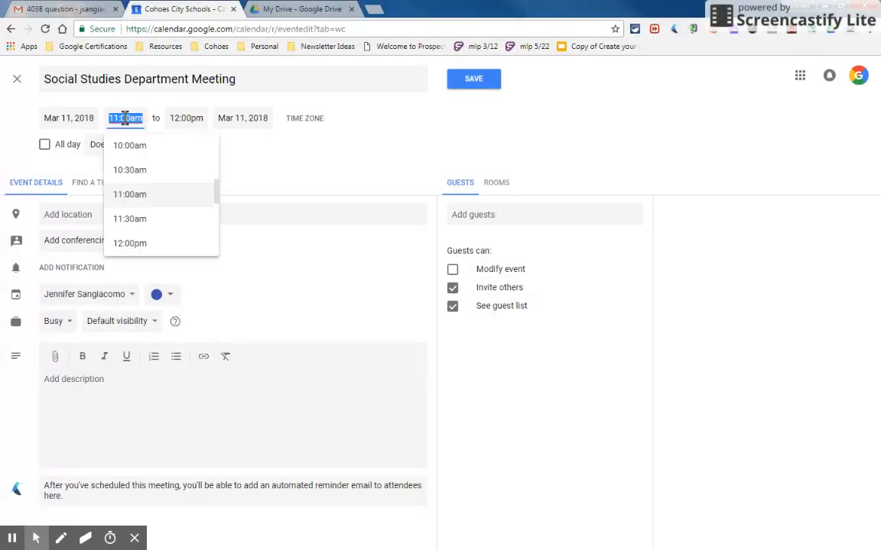
pyautogui.click(69, 119)
pyautogui.click(82, 217)
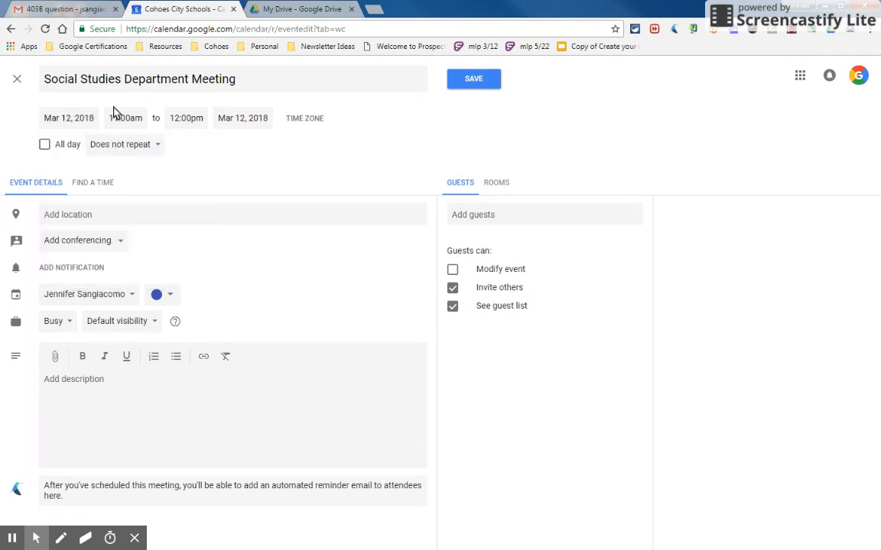
pyautogui.click(122, 117)
pyautogui.scroll(-2, 136, 218)
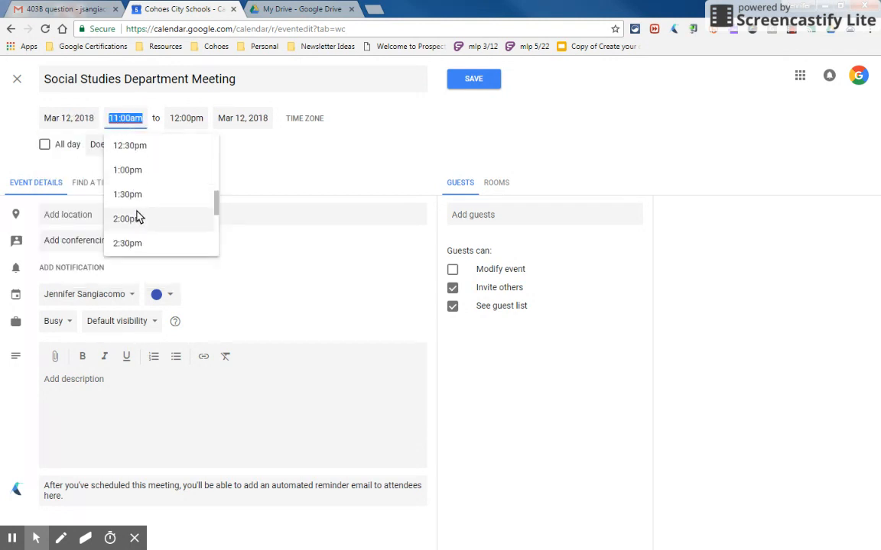
pyautogui.click(132, 243)
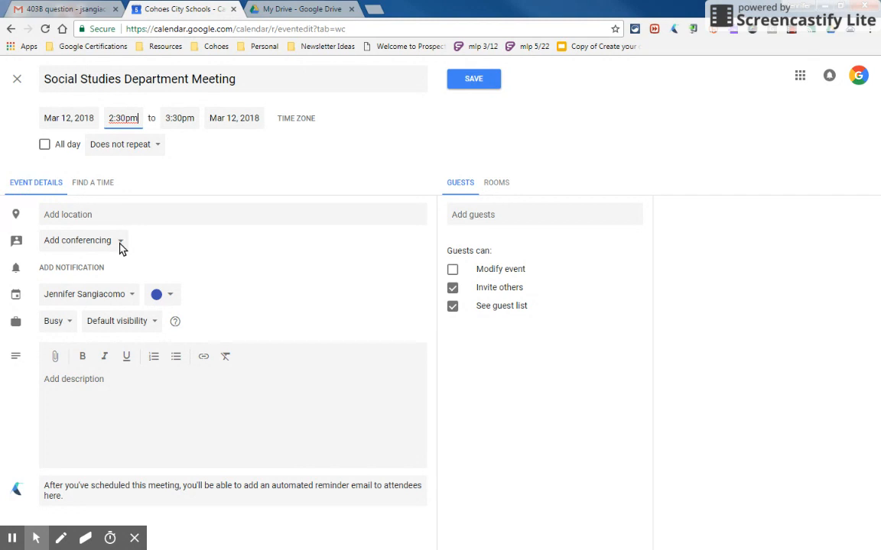
# - Add a notification set to 1 day before the meeting, replacing the default 10 minutes
pyautogui.click(64, 269)
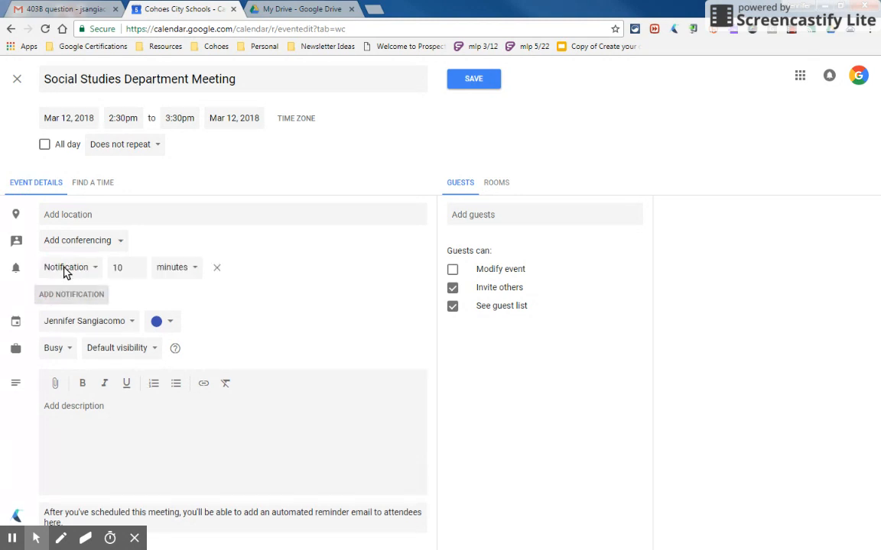
pyautogui.click(119, 269)
pyautogui.doubleClick(137, 267)
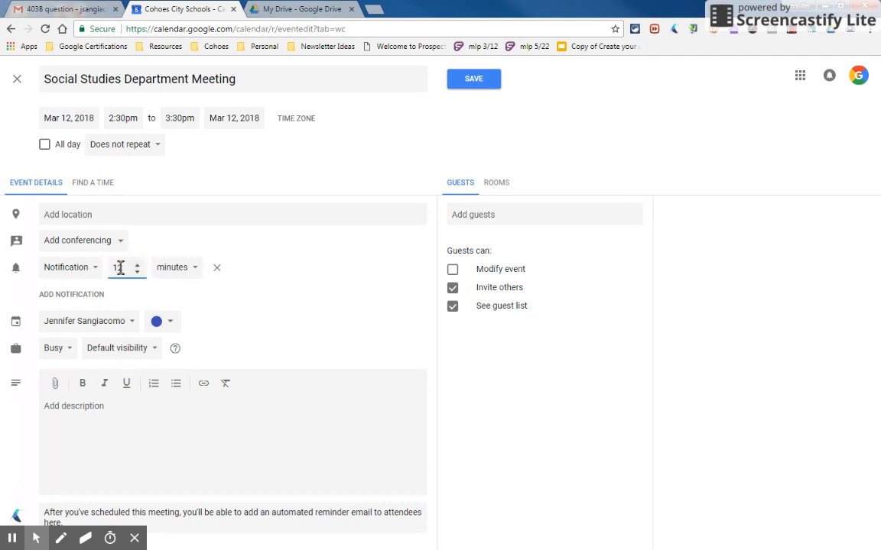
pyautogui.doubleClick(114, 269)
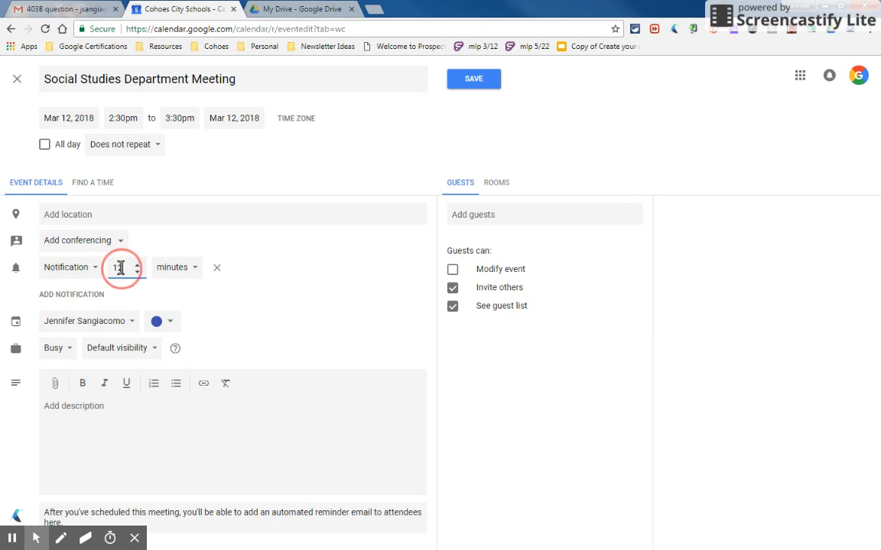
pyautogui.click(196, 271)
pyautogui.click(158, 285)
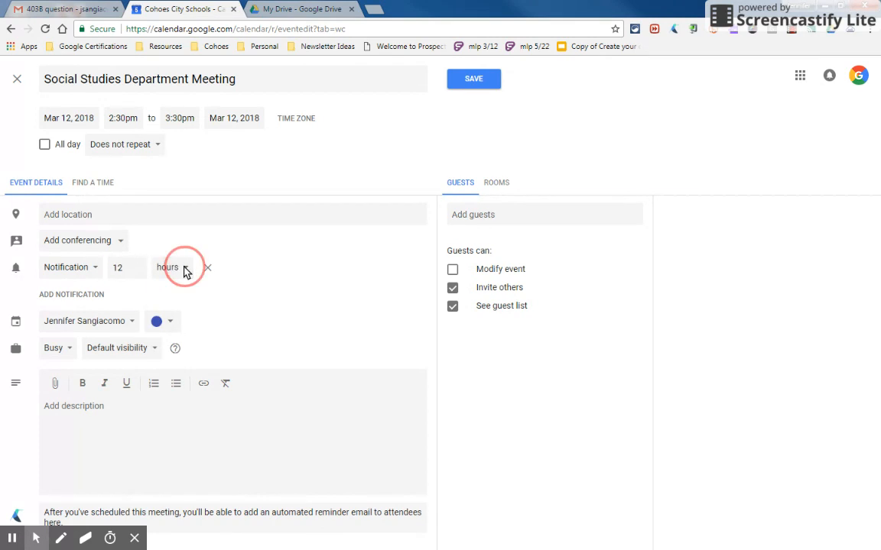
pyautogui.click(184, 268)
pyautogui.click(181, 291)
pyautogui.click(128, 270)
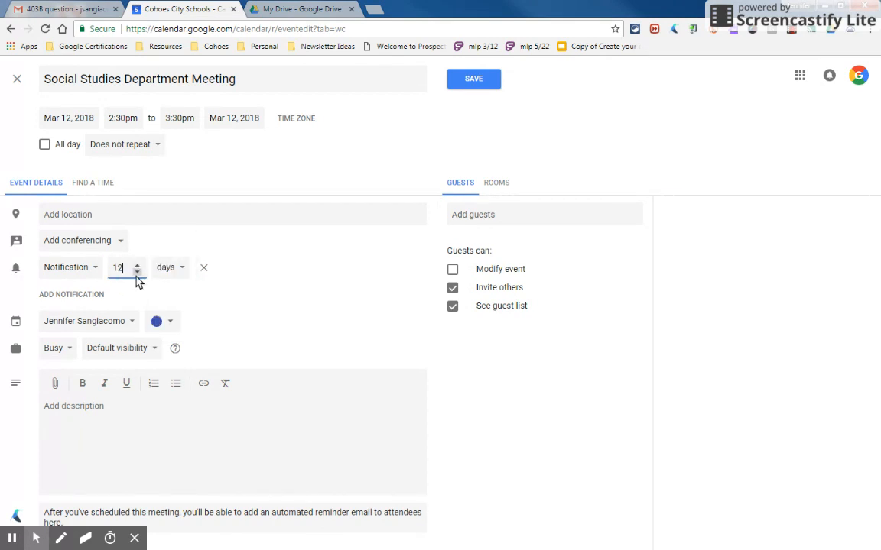
pyautogui.click(290, 326)
# - Cancel the description's Edit link dialog and switch to the My Drive file list
pyautogui.click(204, 385)
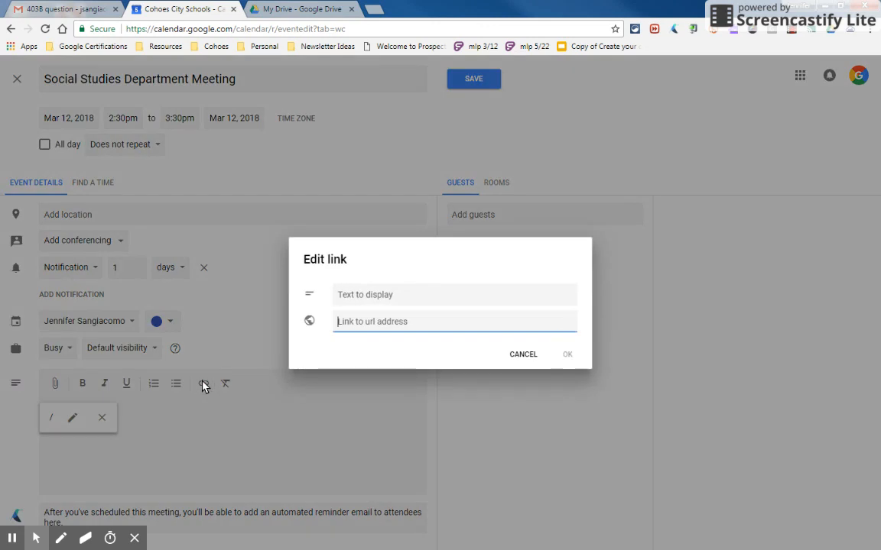
pyautogui.click(190, 467)
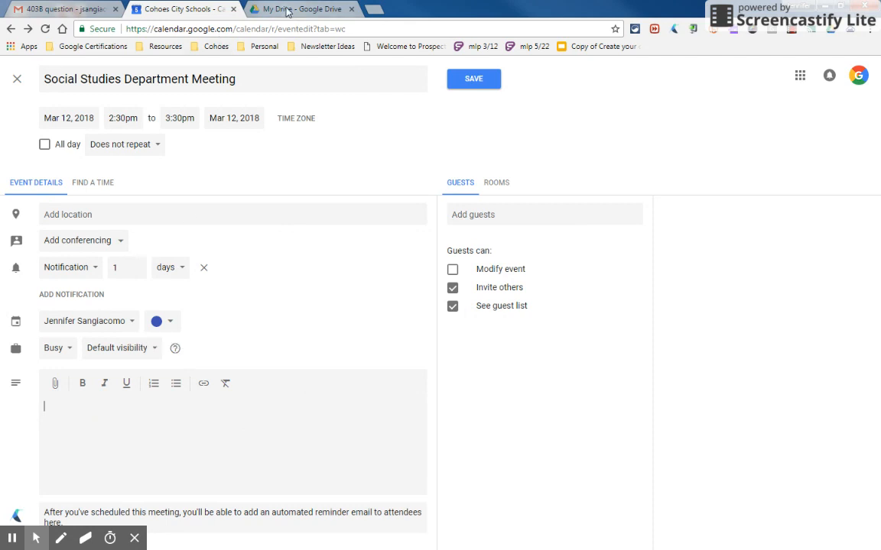
pyautogui.click(259, 9)
# - Turn on link sharing for the Agenda 3/12/18 document and copy its link
pyautogui.rightClick(218, 388)
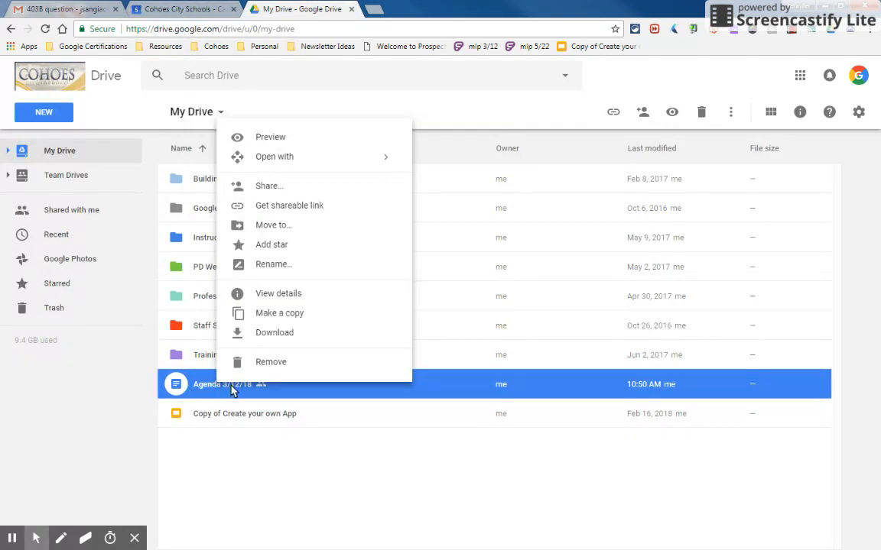
pyautogui.click(280, 207)
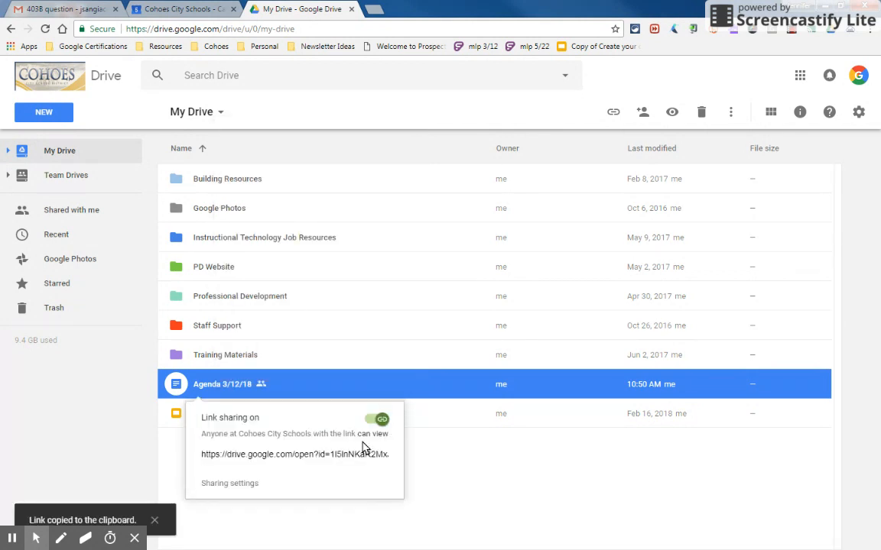
pyautogui.click(315, 454)
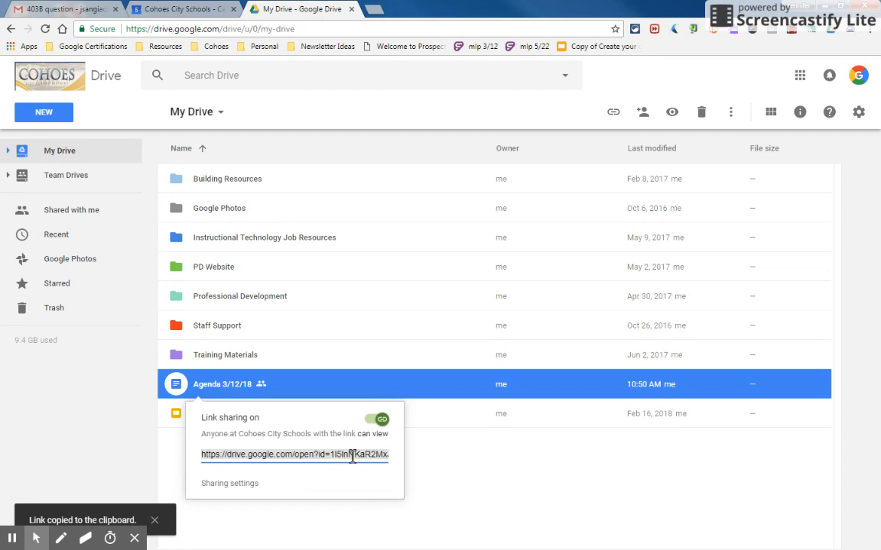
# - Insert the copied agenda URL in the description with display text 'Meeting Agenda 3/12/18'
pyautogui.click(174, 9)
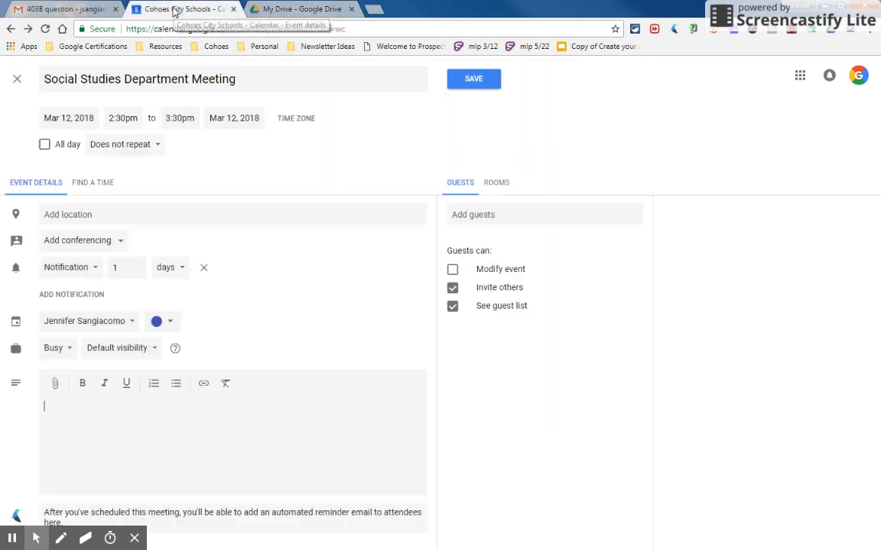
pyautogui.click(202, 384)
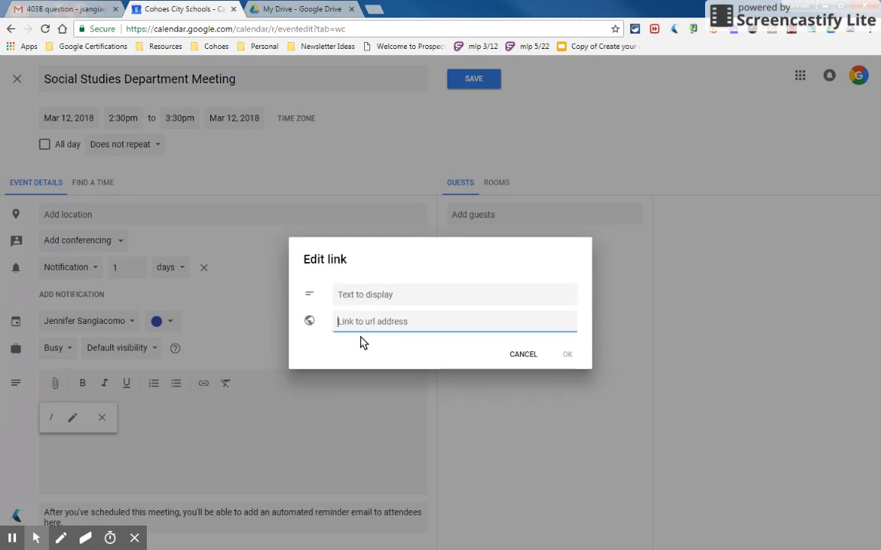
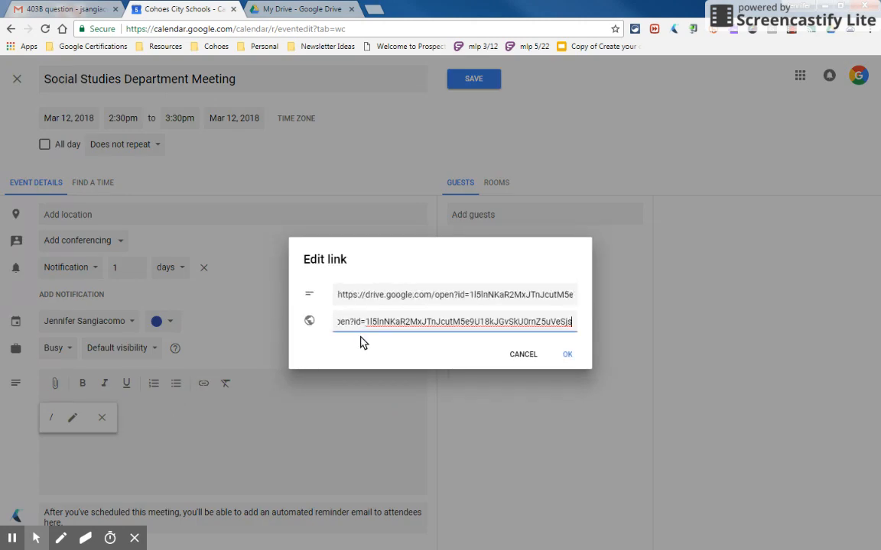
pyautogui.click(347, 295)
pyautogui.moveTo(351, 295); pyautogui.dragTo(517, 297)
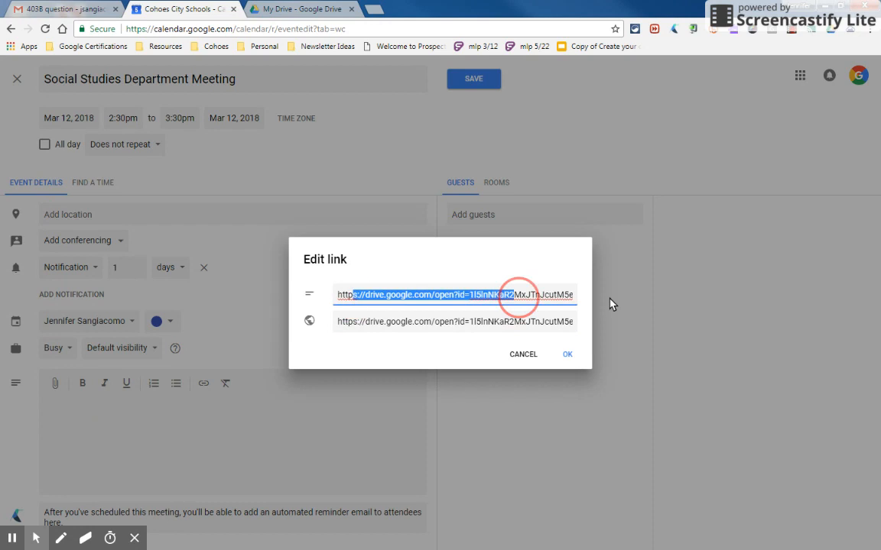
pyautogui.hotkey('shift', 'End')
pyautogui.press('BackSpace')
pyautogui.press('BackSpace')
pyautogui.press('BackSpace')
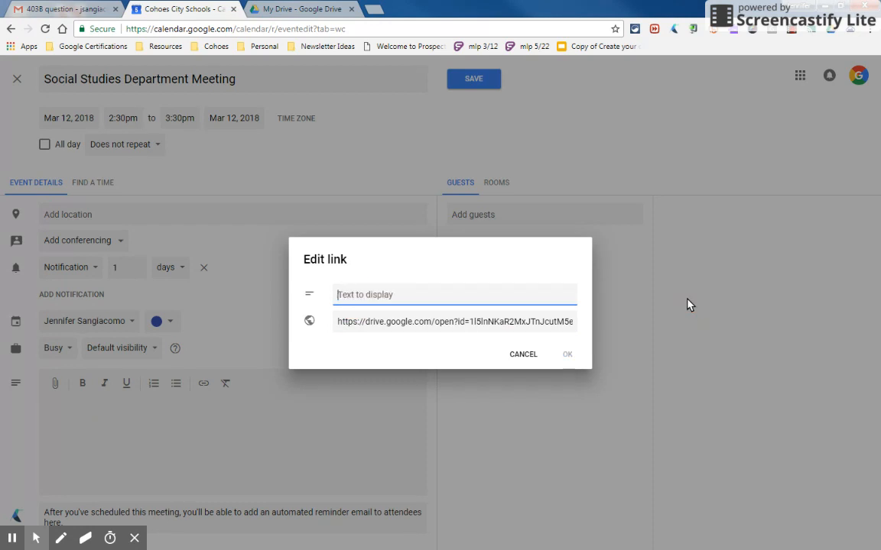
pyautogui.write('Meeting Agenda 3')
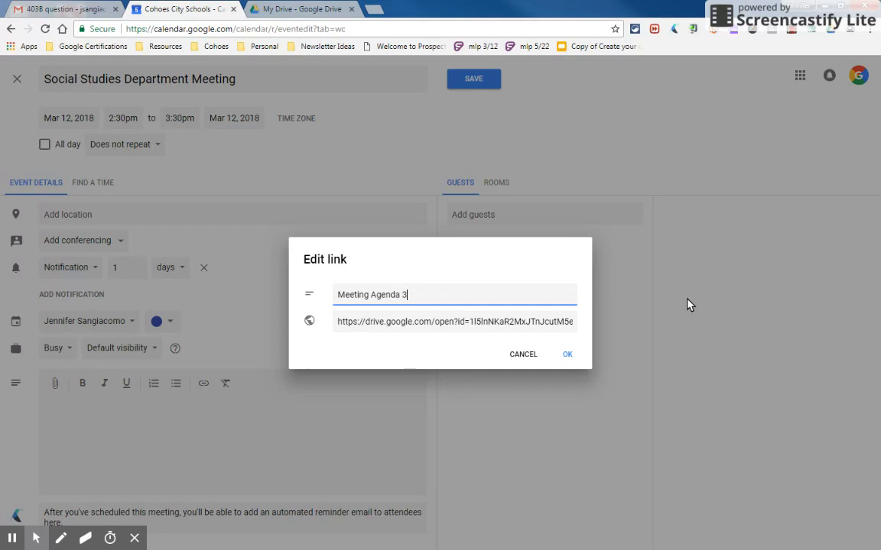
pyautogui.write('/12/18')
pyautogui.click(567, 355)
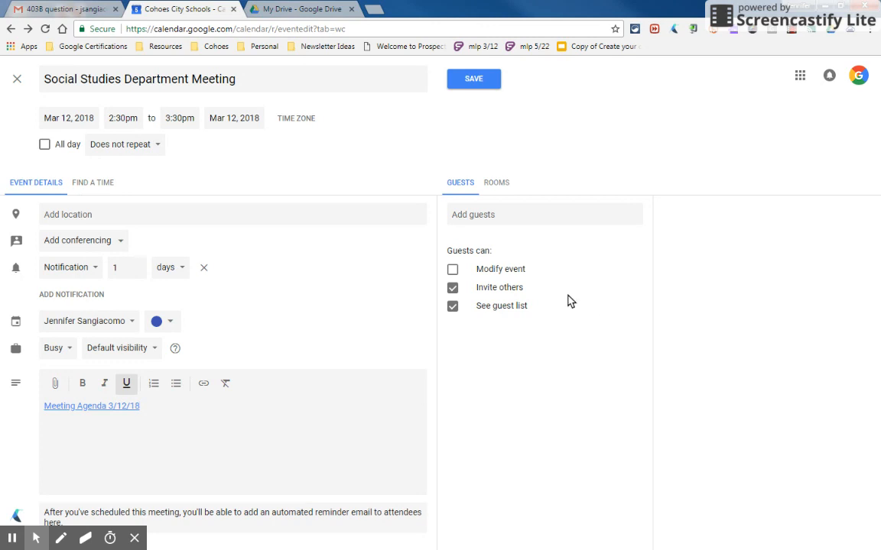
# - Add the Google Staff-Training group as a guest and save the meeting
pyautogui.click(472, 216)
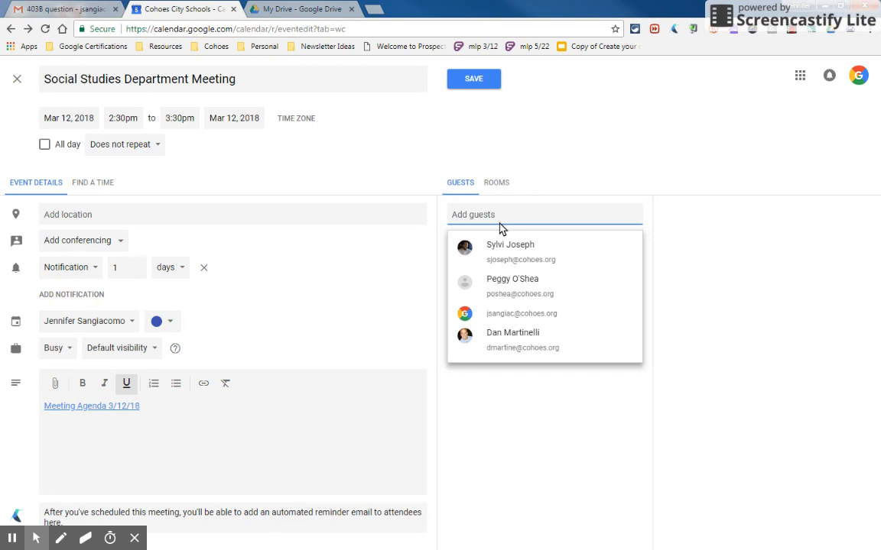
pyautogui.write('gstaff')
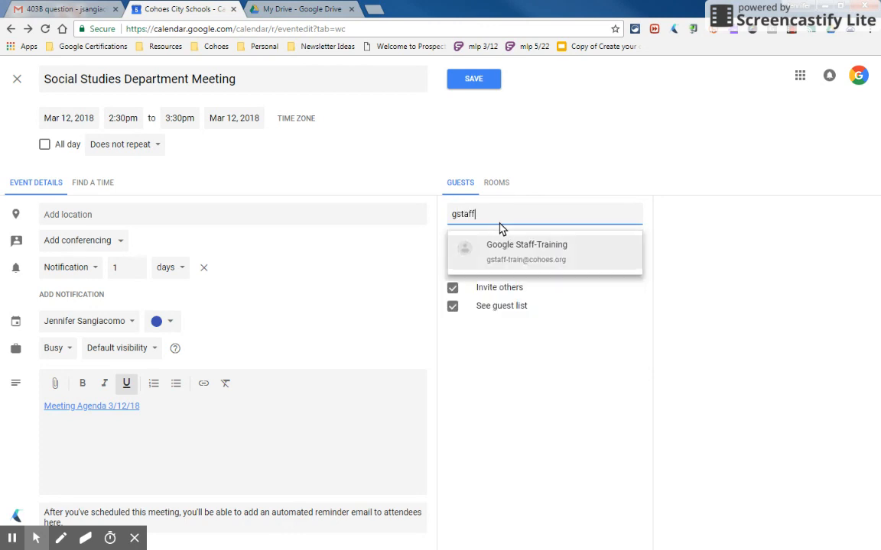
pyautogui.click(514, 254)
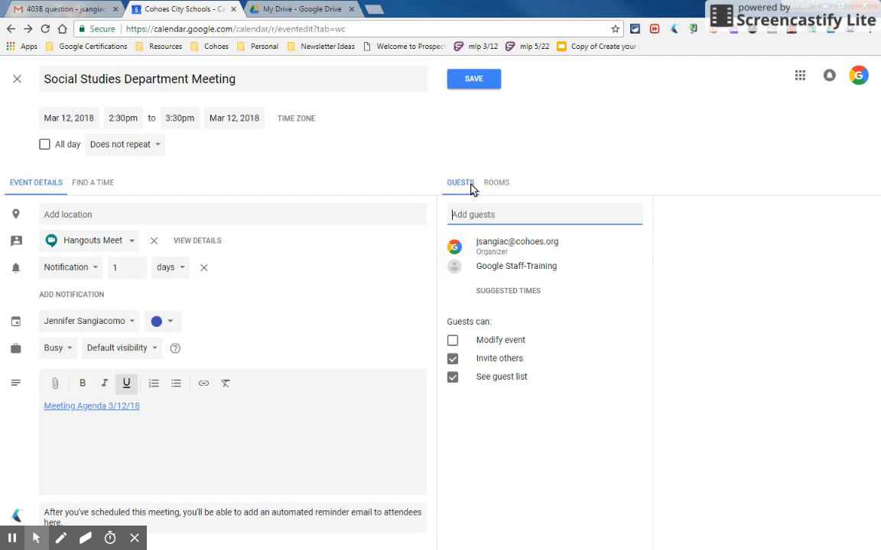
pyautogui.click(474, 80)
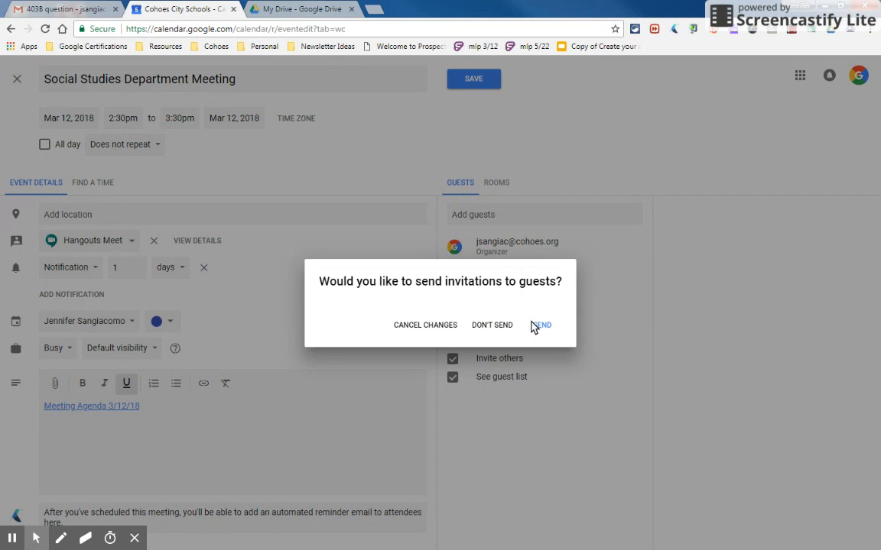
# - Send the guest invitations and open the saved meeting on Monday, March 12
pyautogui.click(544, 328)
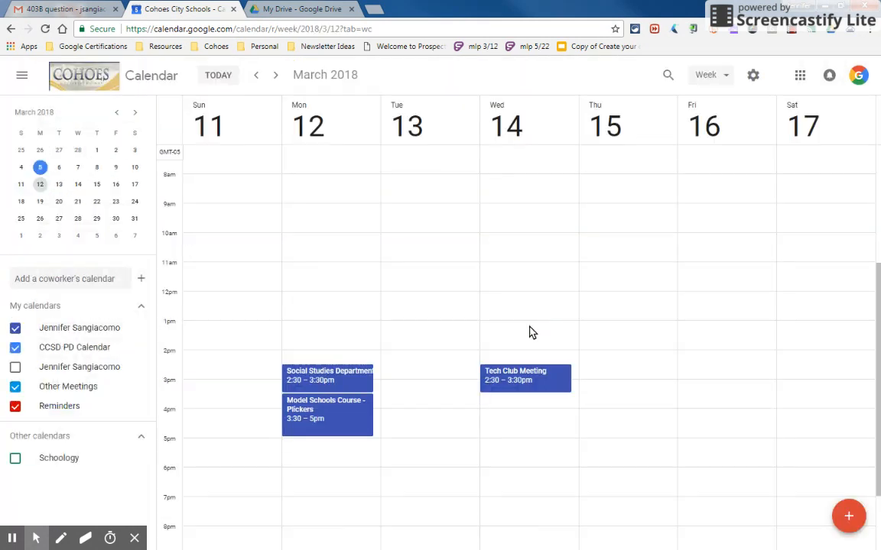
pyautogui.click(350, 382)
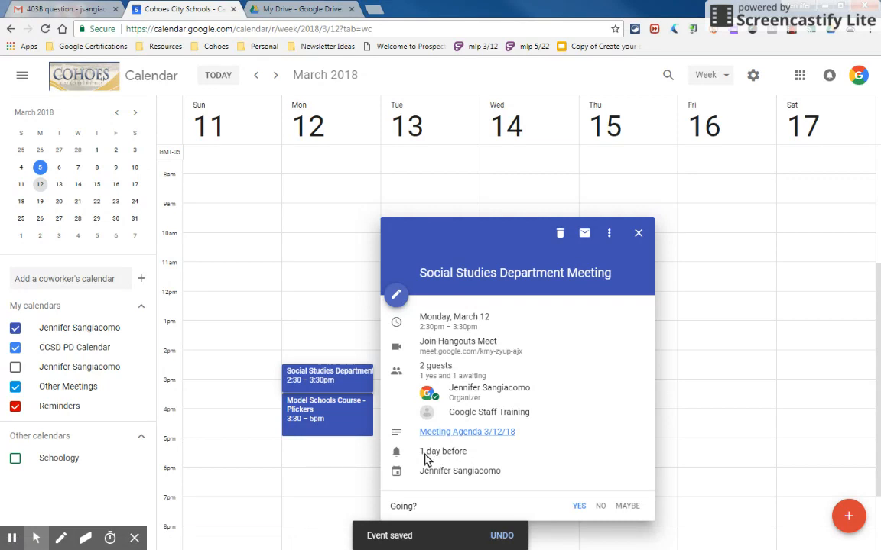
# - Reopen the saved meeting in the full editor and view the guest's contact card
pyautogui.click(342, 372)
pyautogui.click(342, 374)
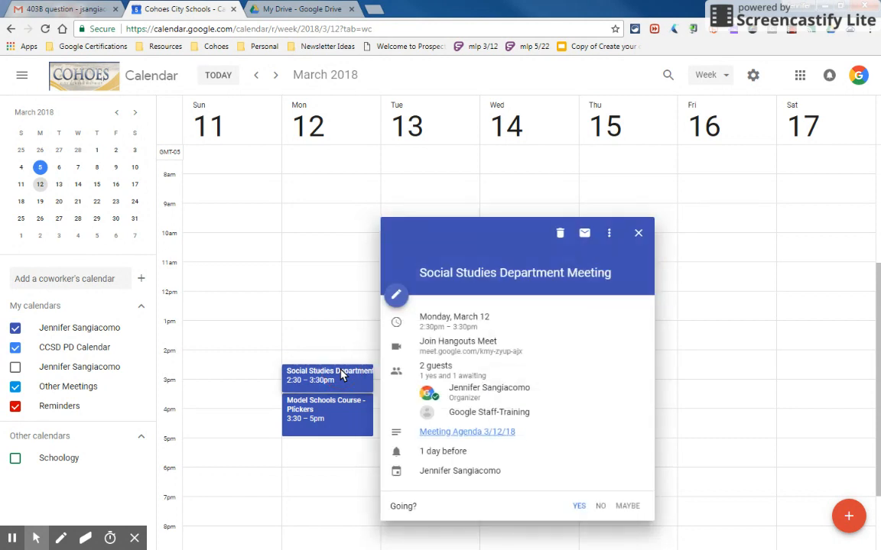
pyautogui.click(397, 294)
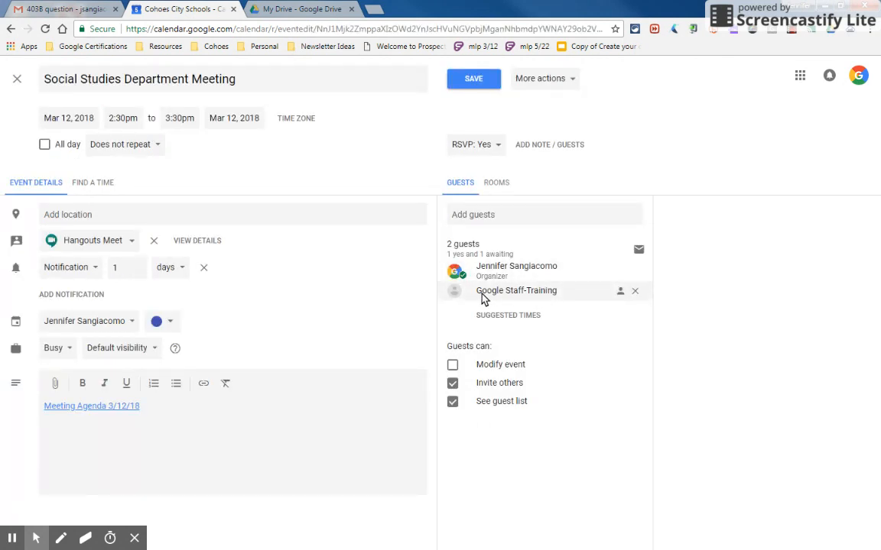
pyautogui.moveTo(511, 298)
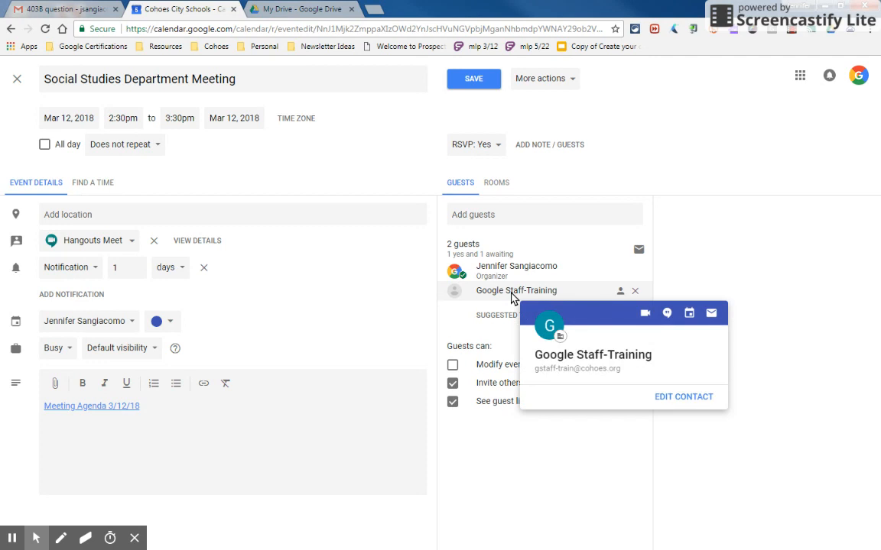